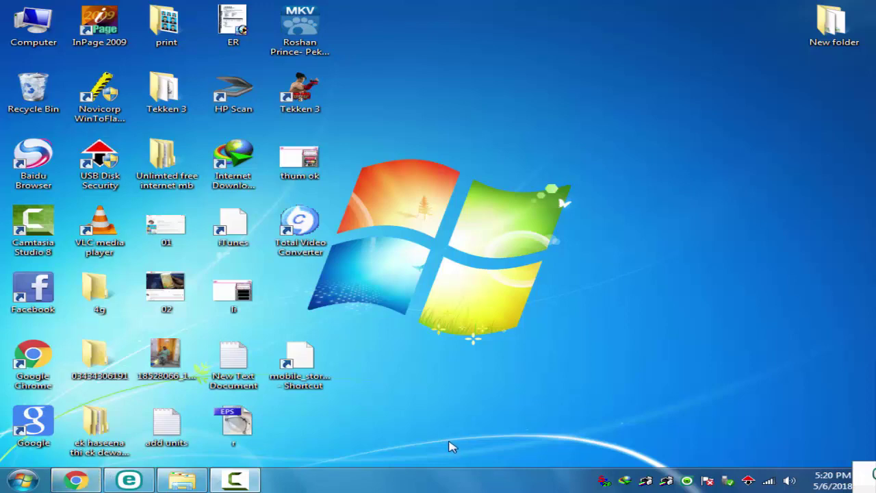
# - Switch to Google Chrome and search Google for "samsung galaxy s3 flash file"
pyautogui.click(72, 481)
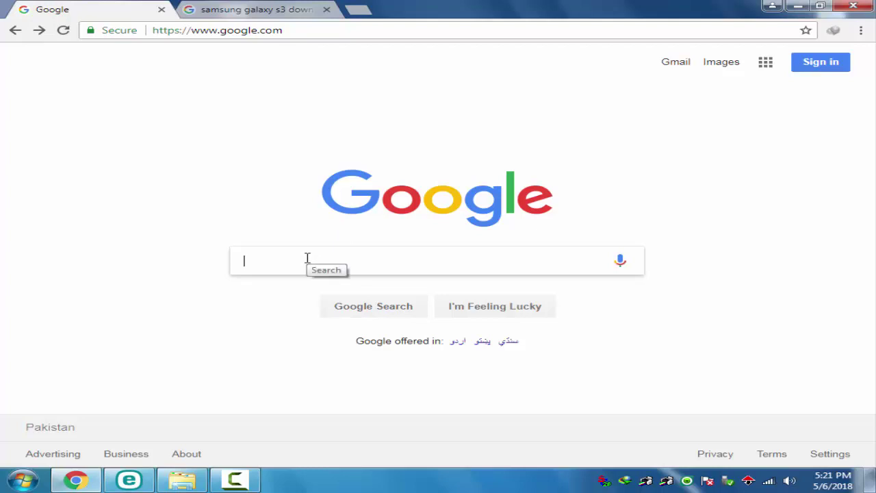
pyautogui.write('www')
pyautogui.press('BackSpace')
pyautogui.press('BackSpace')
pyautogui.press('BackSpace')
pyautogui.write('sum')
pyautogui.press('BackSpace')
pyautogui.press('BackSpace')
pyautogui.write('amsung ')
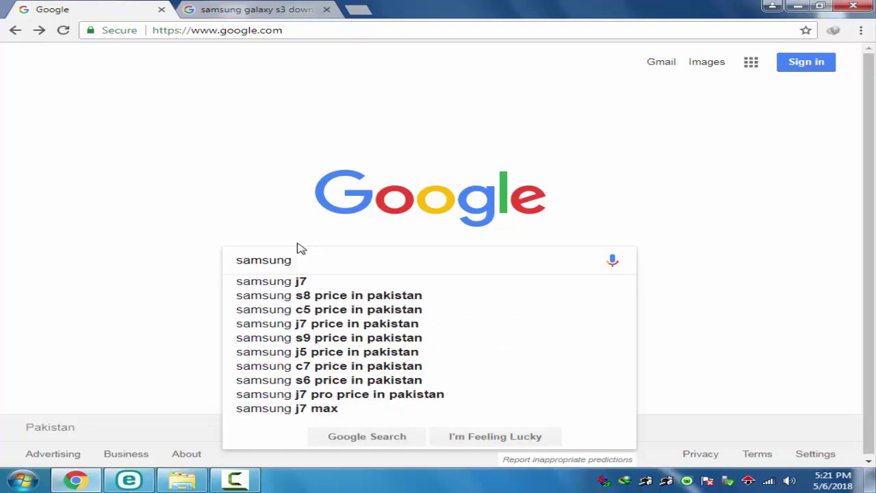
pyautogui.write('gal')
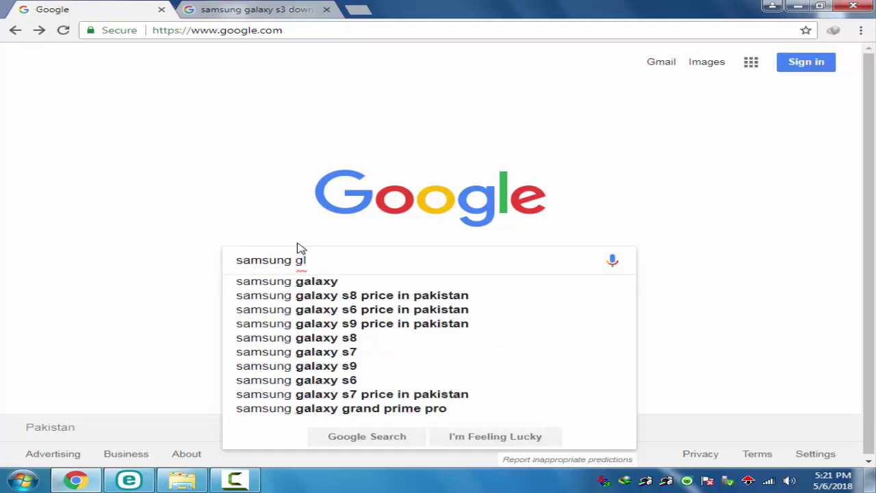
pyautogui.write('axy')
pyautogui.press('Down')
pyautogui.write('s')
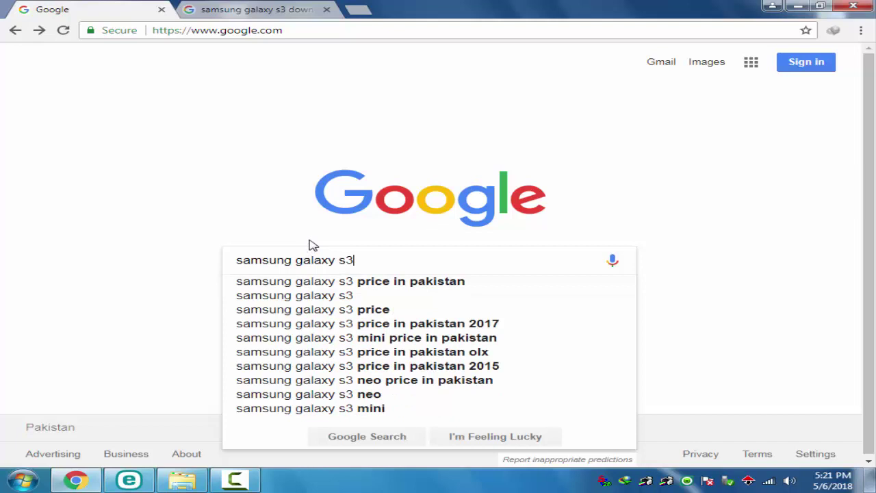
pyautogui.write('3 ')
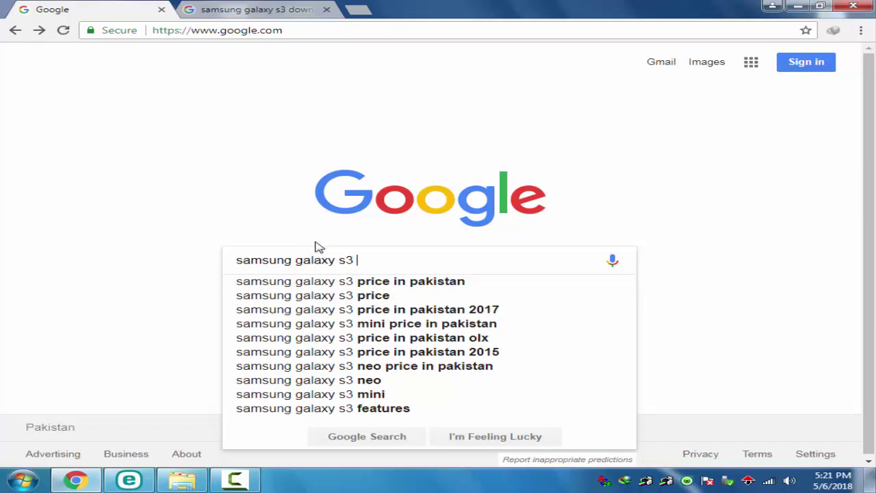
pyautogui.write('flas')
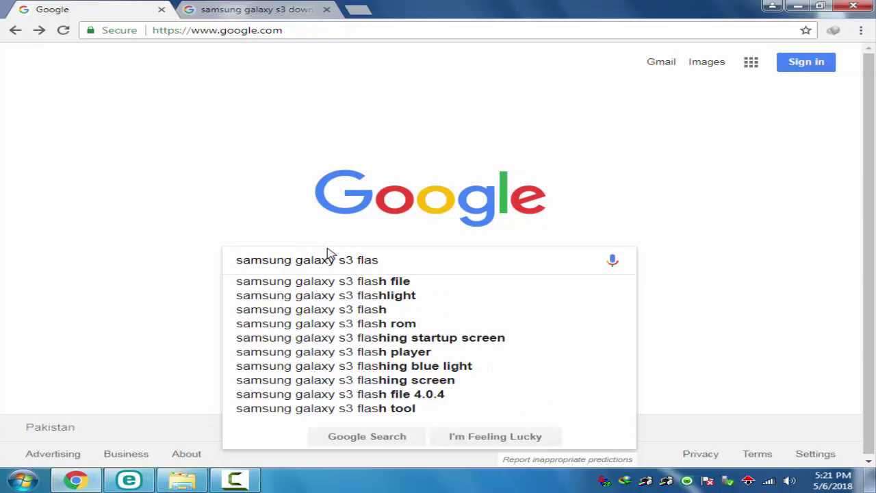
pyautogui.press('Down')
pyautogui.press('Return')
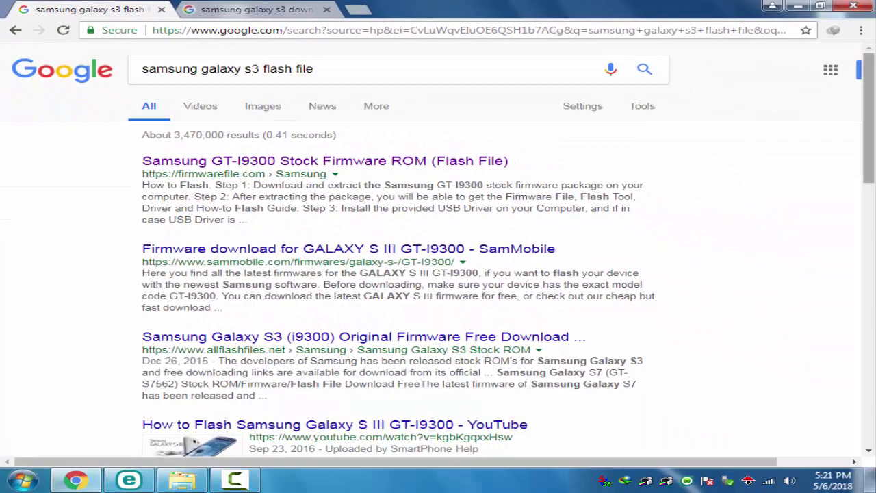
# - Open the Samsung GT-I9300 Stock Firmware ROM result, look through its firmware downloads, and return to the search results
pyautogui.moveTo(870, 174)
pyautogui.mouseDown()
pyautogui.moveTo(869, 311)
pyautogui.moveTo(869, 173)
pyautogui.mouseUp()
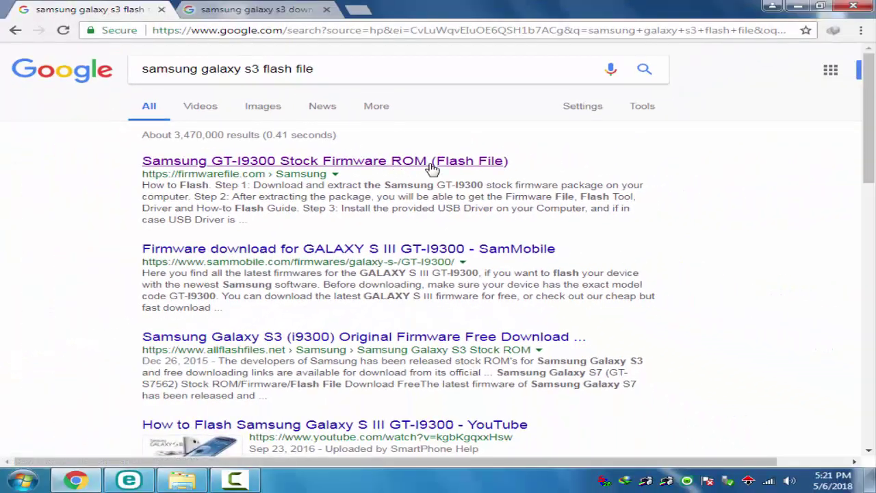
pyautogui.click(431, 165)
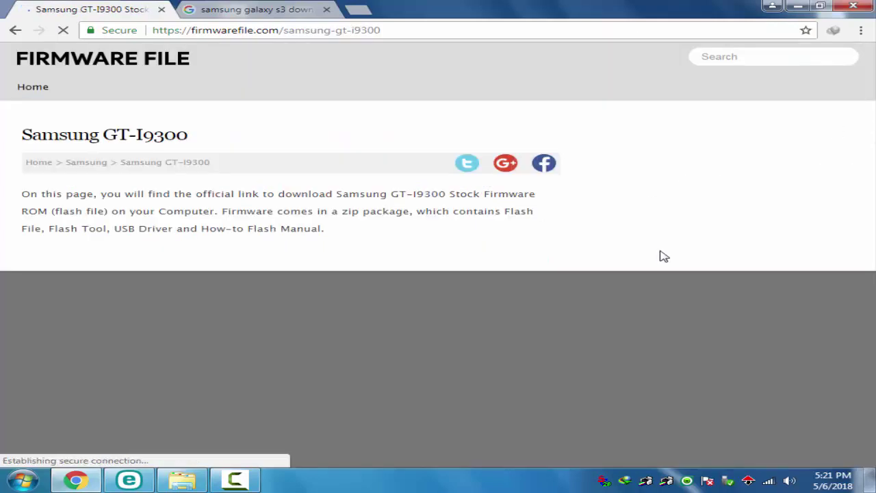
pyautogui.scroll(-5, 121, 135)
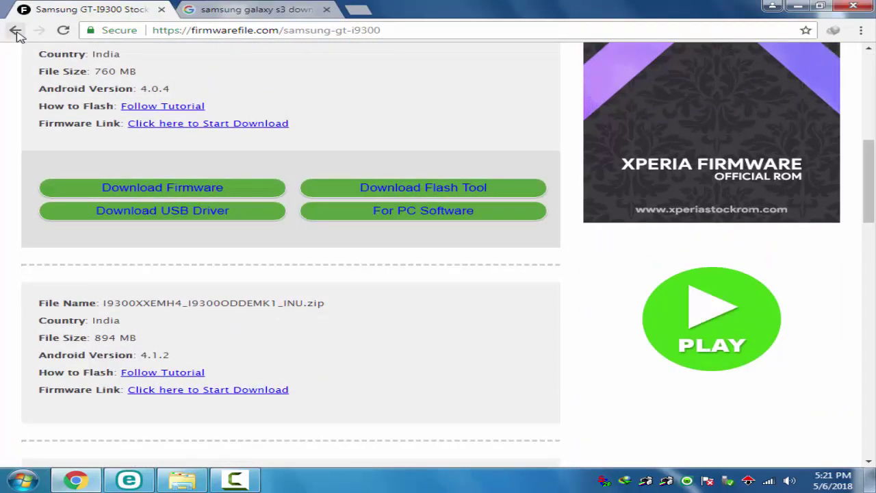
pyautogui.click(15, 30)
pyautogui.click(15, 30)
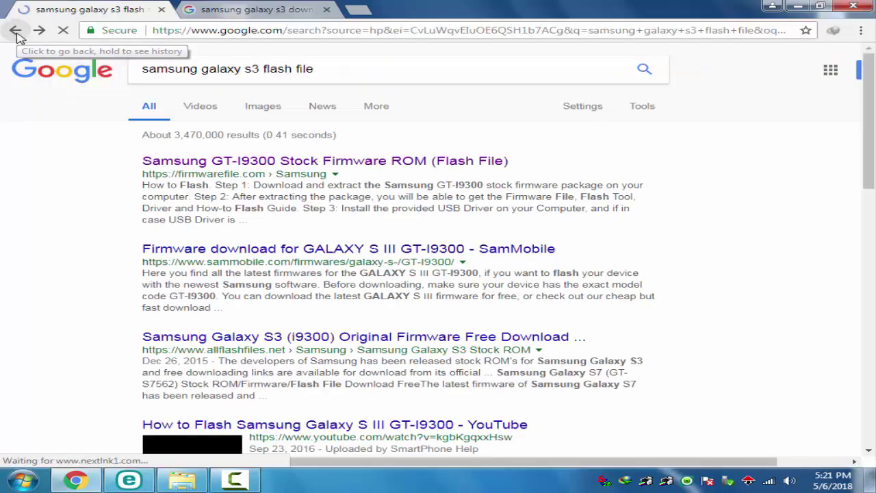
# - Replace the search query with "odin flash tool" and look over the results
pyautogui.tripleClick(363, 74)
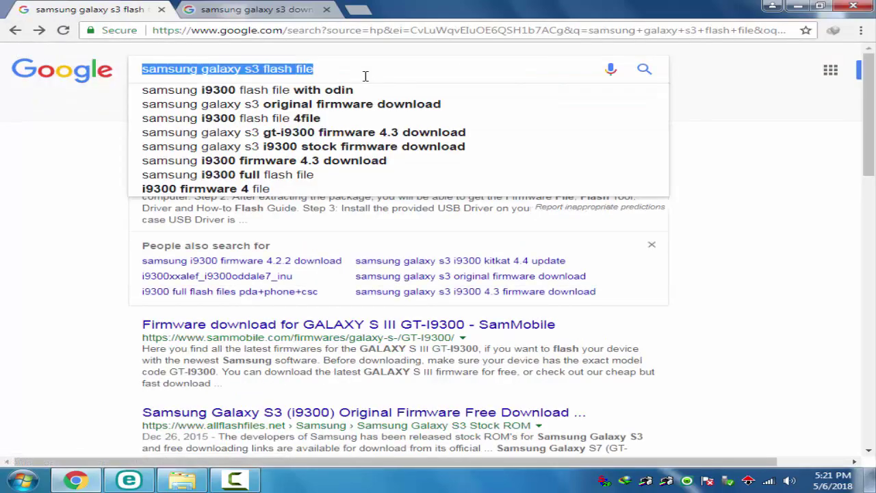
pyautogui.press('BackSpace')
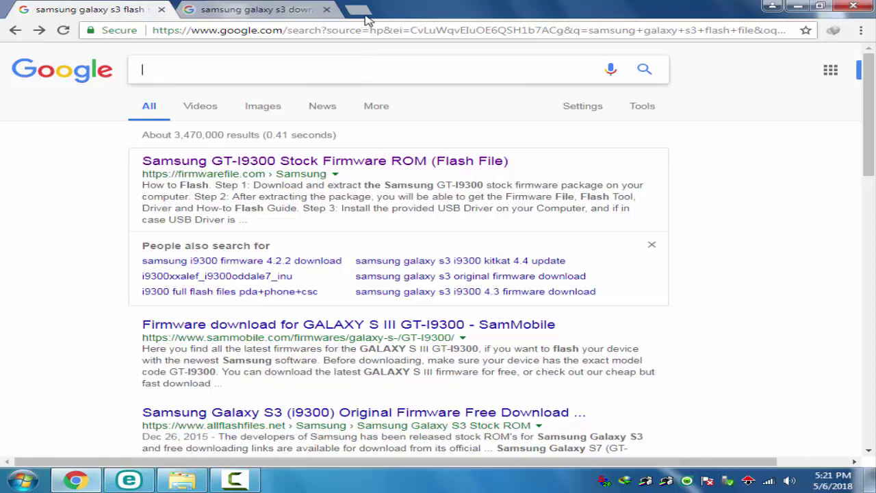
pyautogui.write('od')
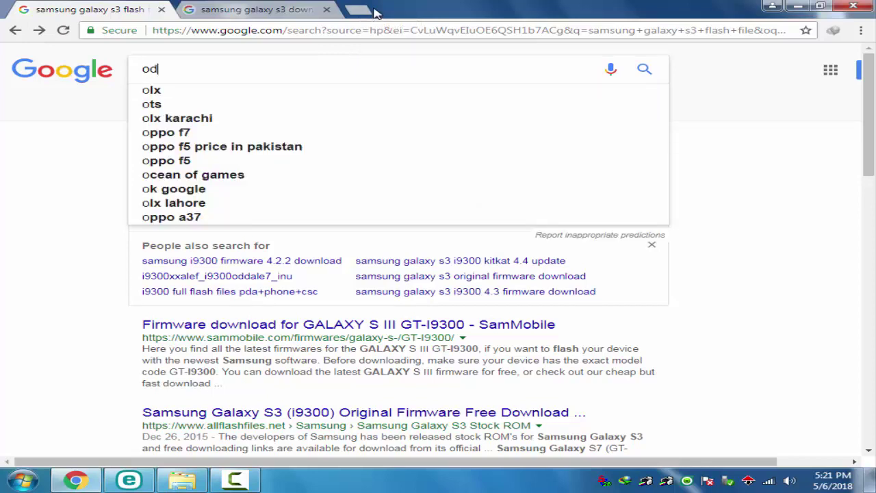
pyautogui.write('in')
pyautogui.press('BackSpace')
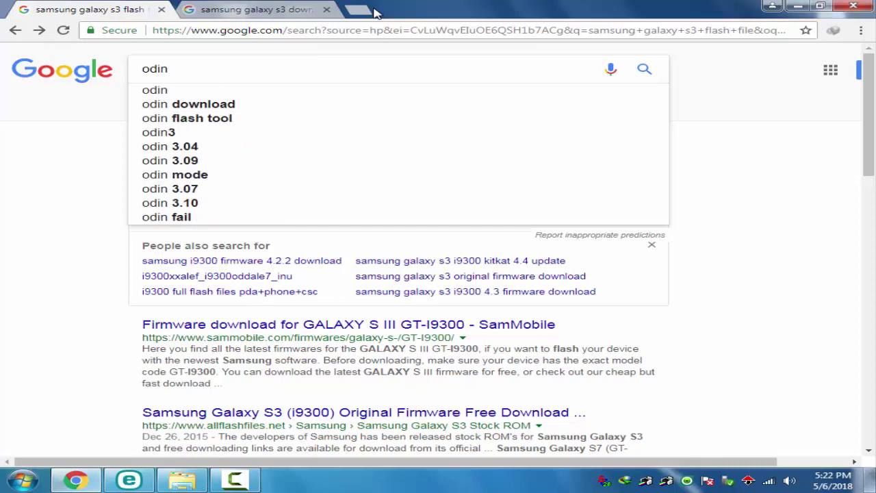
pyautogui.press('Down')
pyautogui.press('Down')
pyautogui.press('Down')
pyautogui.press('Return')
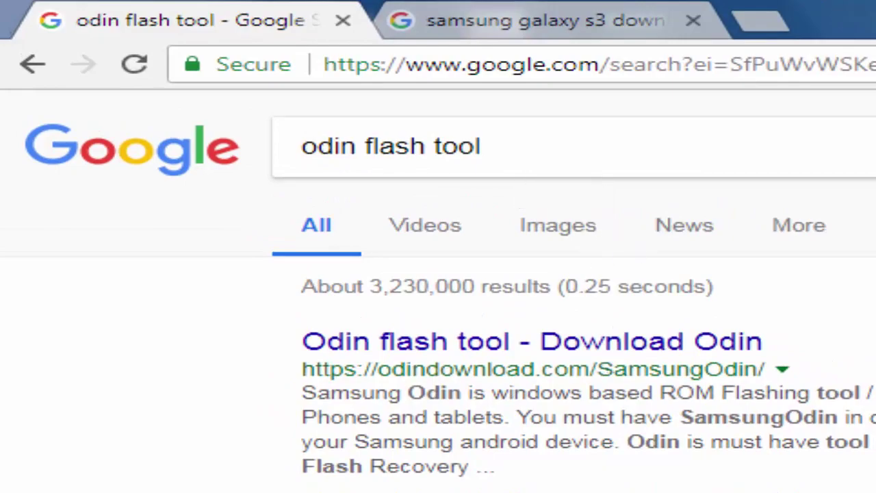
pyautogui.scroll(-5, 439, 308)
pyautogui.scroll(5, 438, 308)
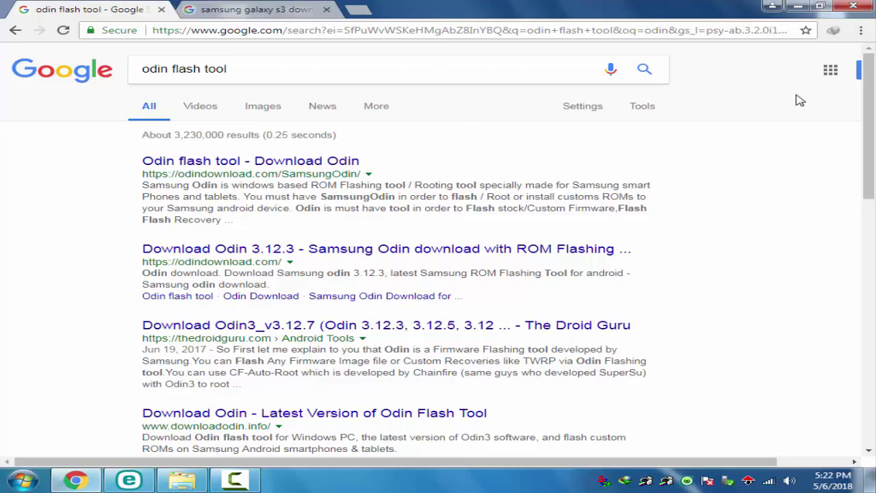
# - Minimize the browser and open the Downloads folder in Windows Explorer
pyautogui.click(798, 6)
pyautogui.press('super')
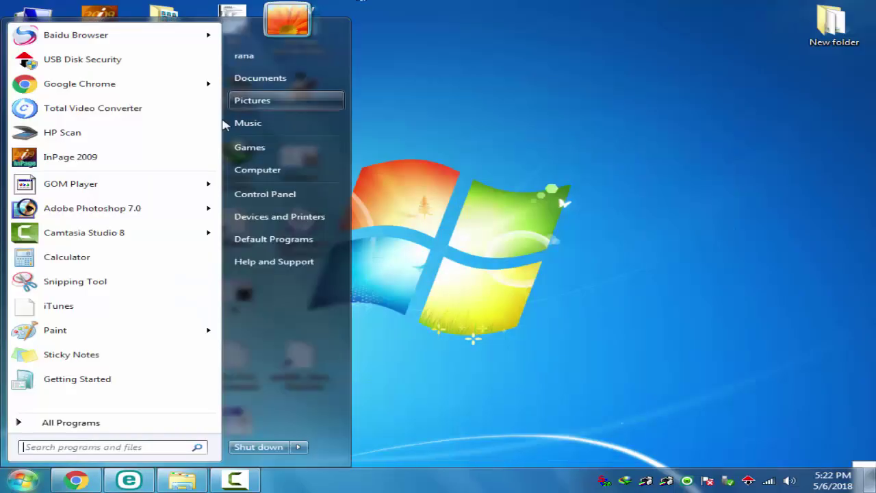
pyautogui.click(267, 56)
pyautogui.doubleClick(378, 123)
# - Extract the I9300XXUGPE1_I9300AMNGPF1_AMN_ archive directly into the Downloads folder
pyautogui.rightClick(386, 207)
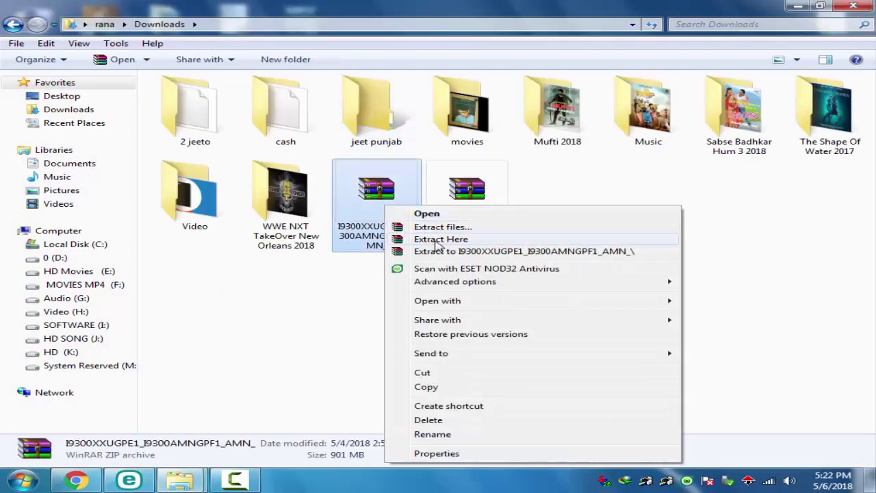
pyautogui.click(443, 250)
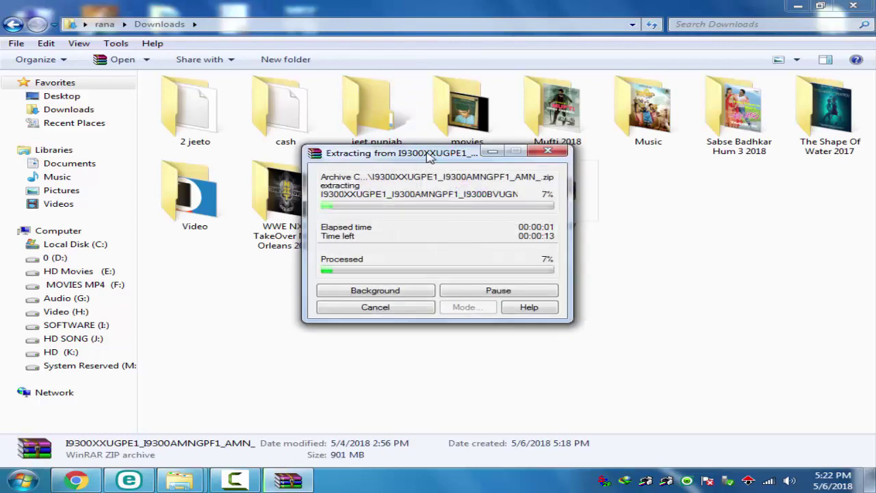
pyautogui.moveTo(430, 157); pyautogui.dragTo(208, 140)
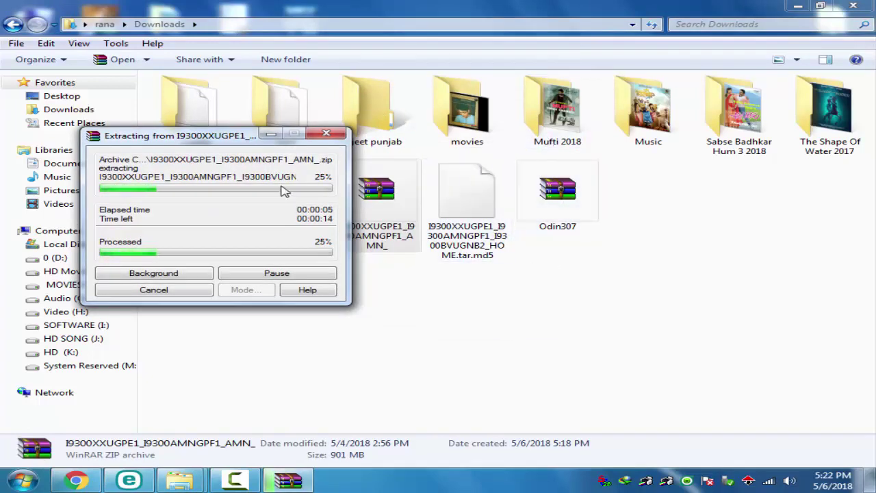
pyautogui.moveTo(225, 139); pyautogui.dragTo(166, 171)
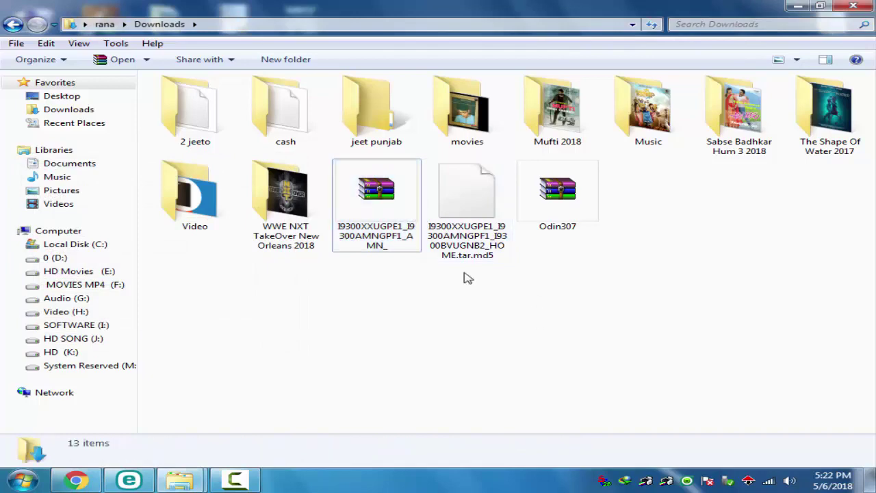
# - Extract the Odin307 archive into Downloads and launch Odin3 v3.07 from the extracted Odin307 folder
pyautogui.rightClick(558, 215)
pyautogui.click(567, 241)
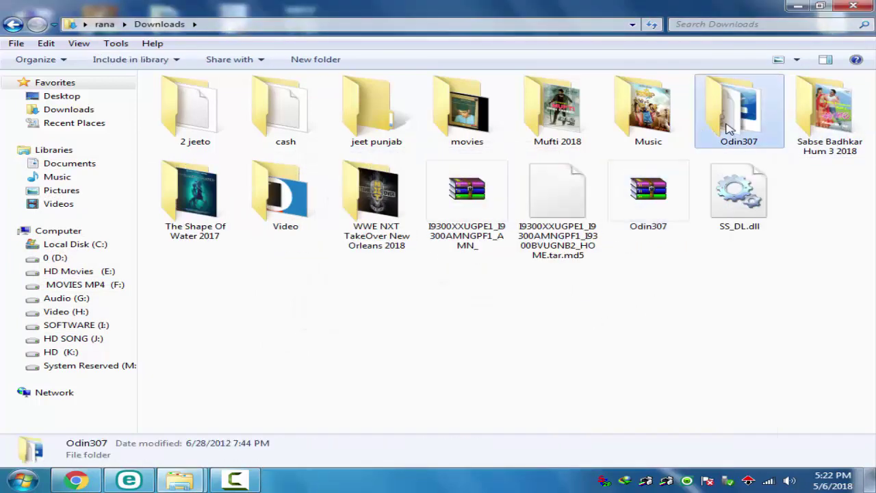
pyautogui.doubleClick(728, 126)
pyautogui.click(211, 99)
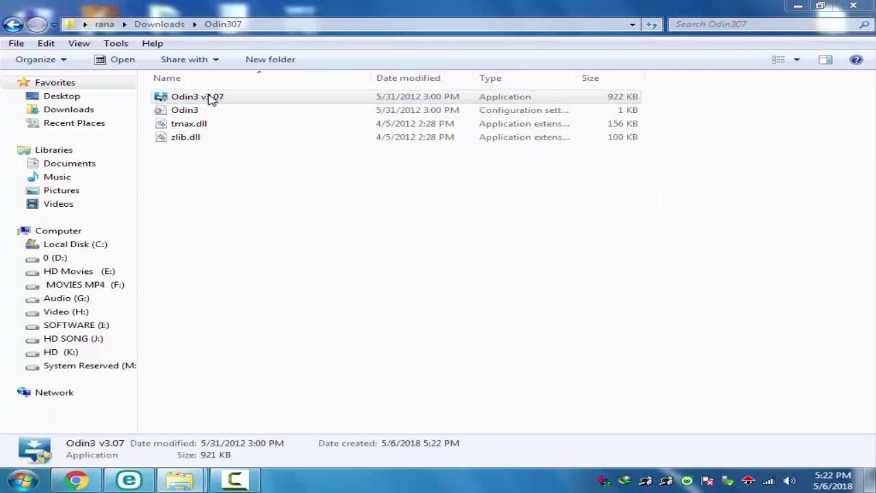
pyautogui.doubleClick(211, 99)
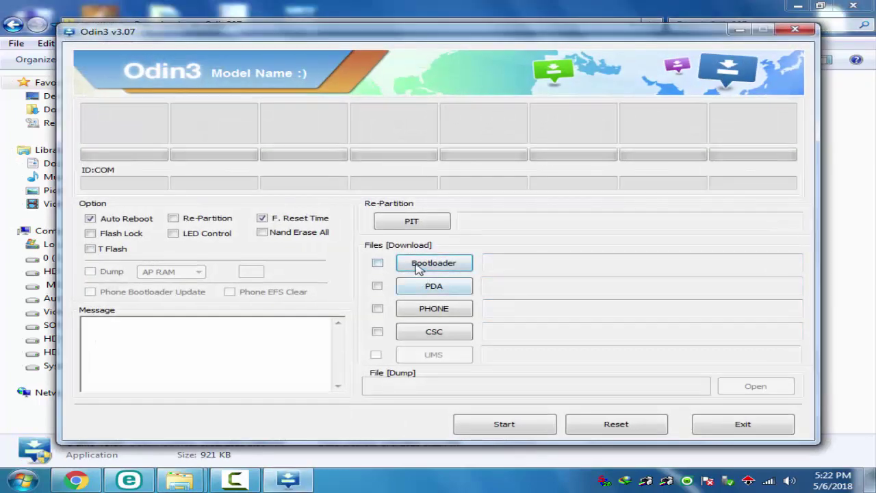
# - Load I9300XXUGPE1_I9300AMNGPF1_I9300BVUGNB2_HOME.tar.md5 from Downloads as the Bootloader file
pyautogui.click(446, 264)
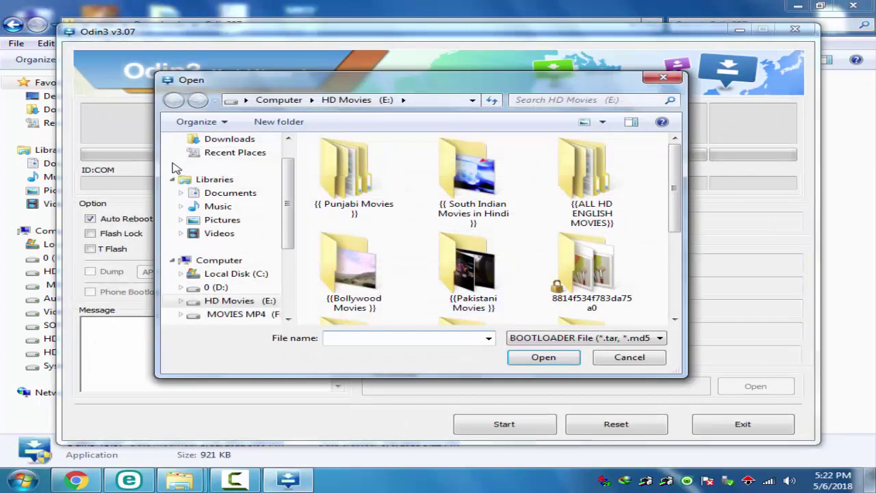
pyautogui.scroll(3, 233, 192)
pyautogui.click(218, 171)
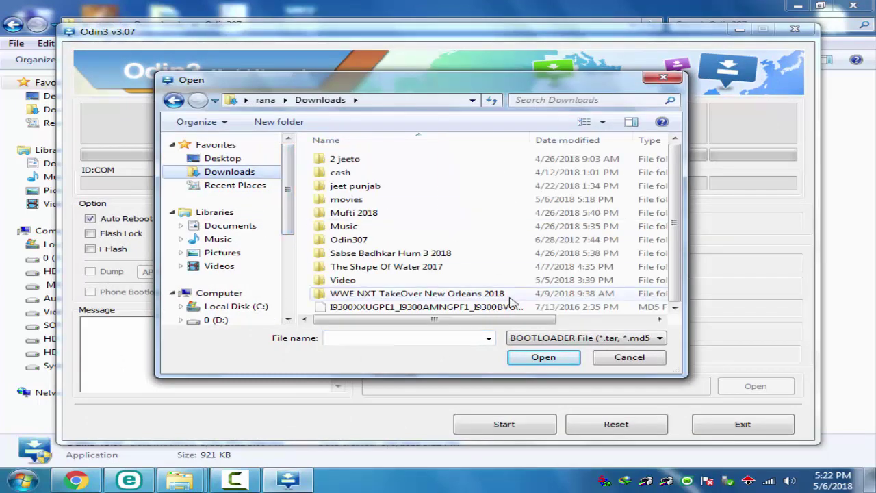
pyautogui.doubleClick(509, 307)
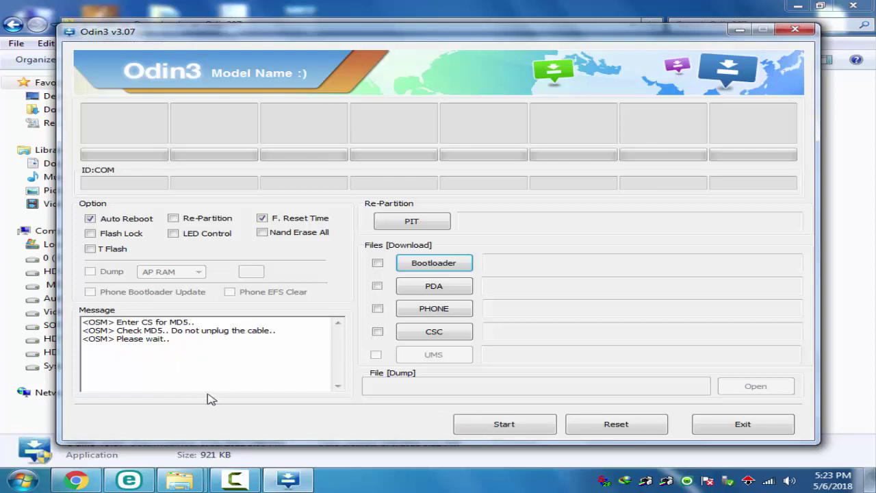
# - Switch to Google Chrome to view the Galaxy S3 download mode images, including the Downloading screen, and return to Odin3
pyautogui.click(75, 481)
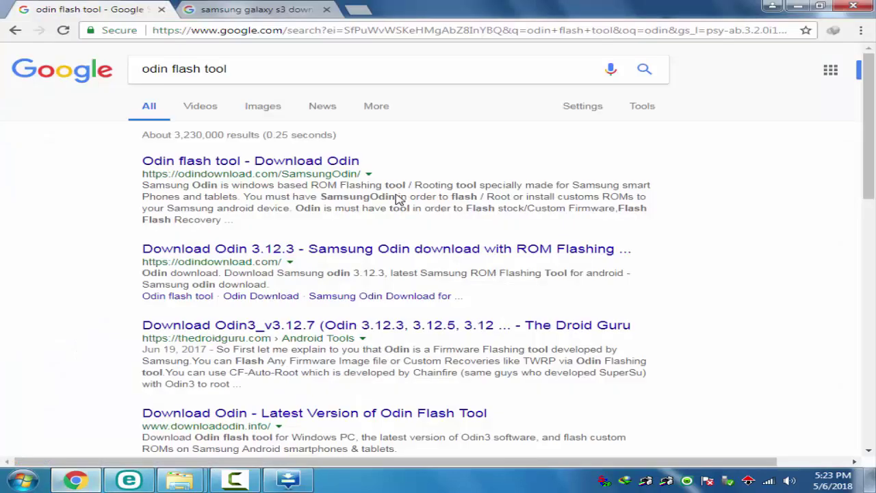
pyautogui.click(319, 12)
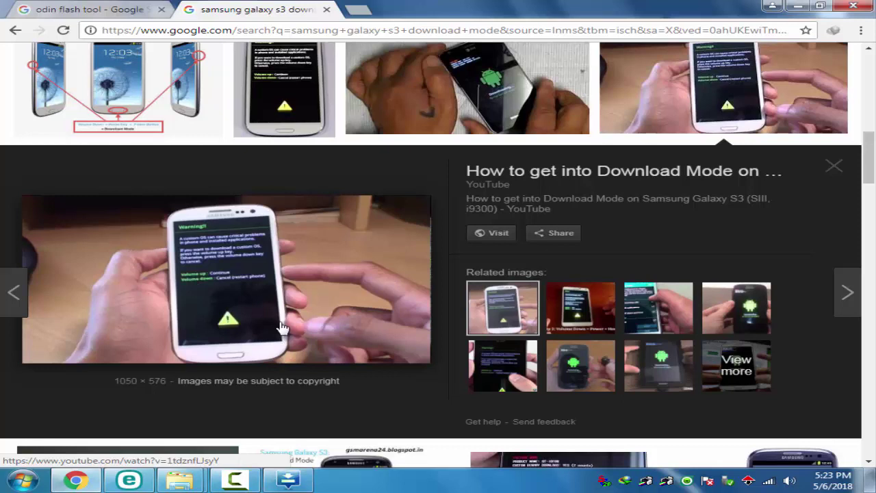
pyautogui.click(736, 319)
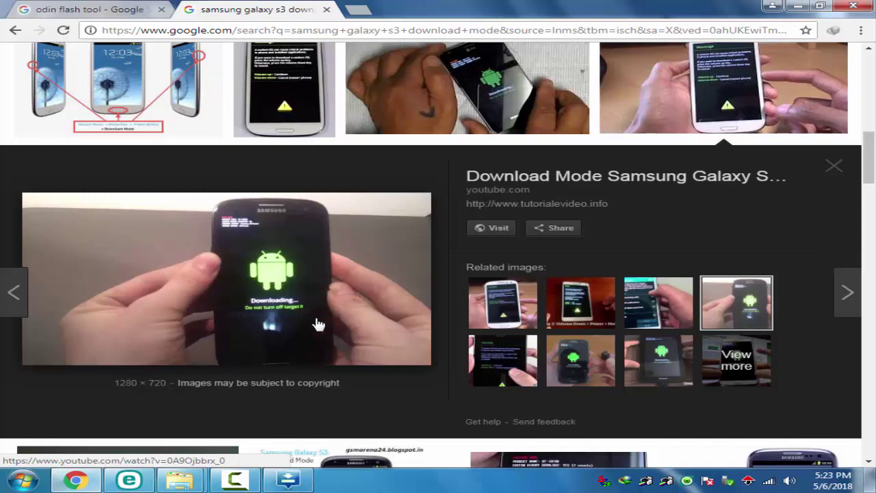
pyautogui.click(798, 6)
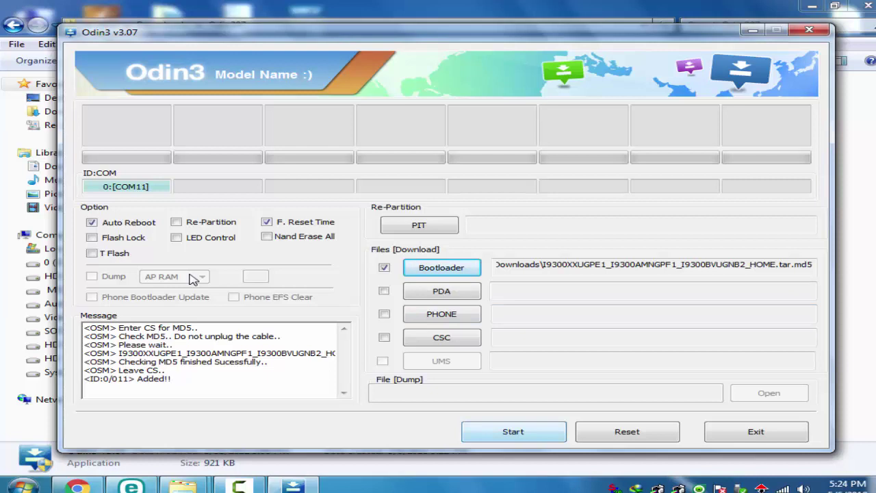
# - Try to flash the connected phone with the loaded firmware, and close Odin3 and the Odin307 folder window
pyautogui.press('Return')
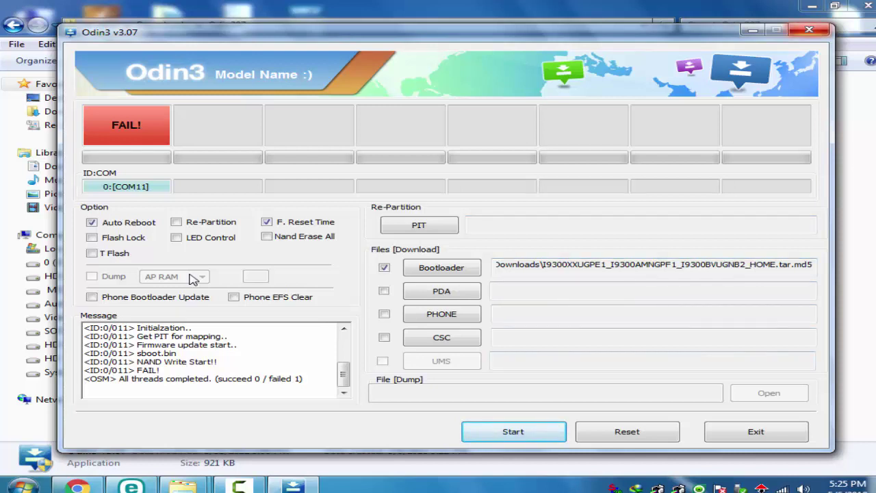
pyautogui.hotkey('alt', 'F4')
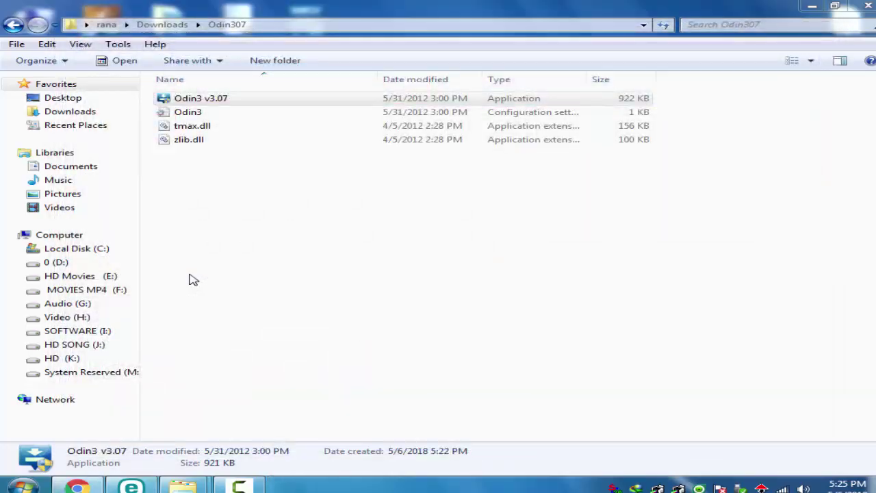
pyautogui.hotkey('alt', 'F4')
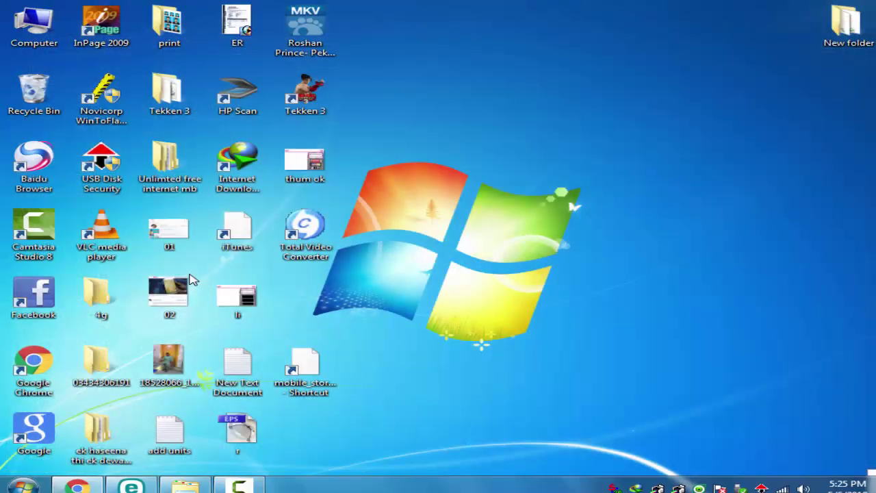